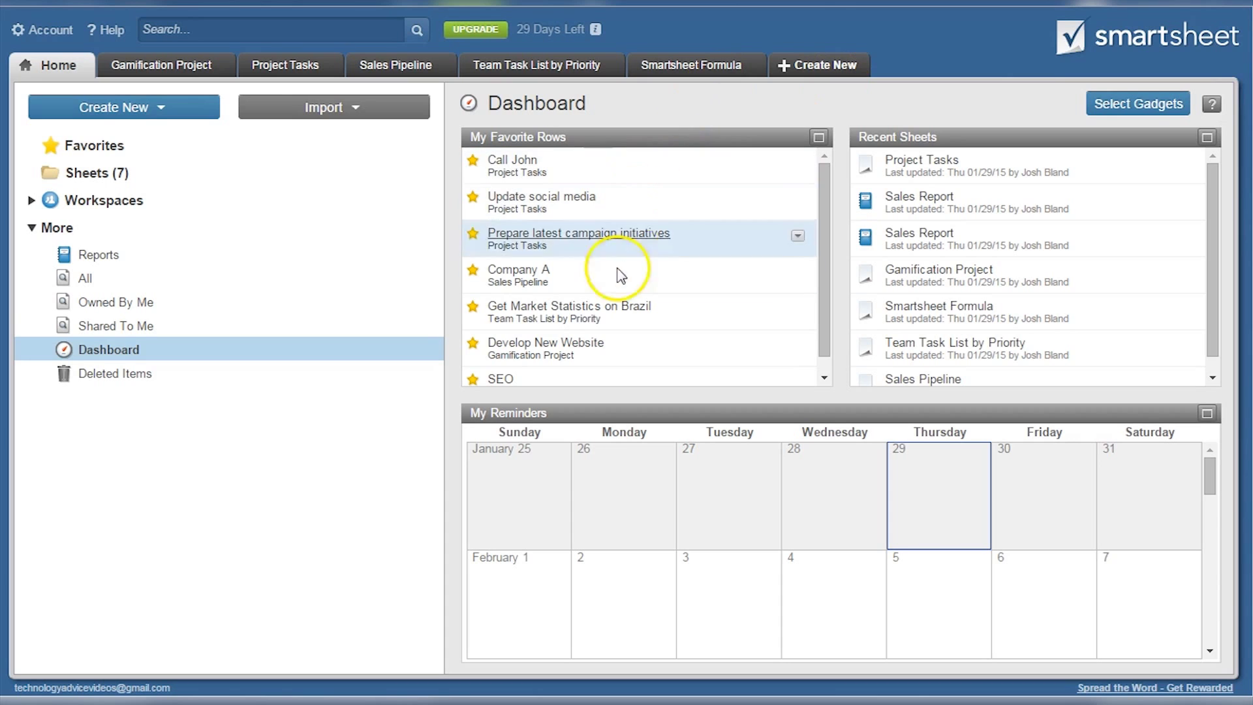
- Point to the Create New dropdown on the Home page to reveal sheet, report and workspace options
mouse_move(855, 415)
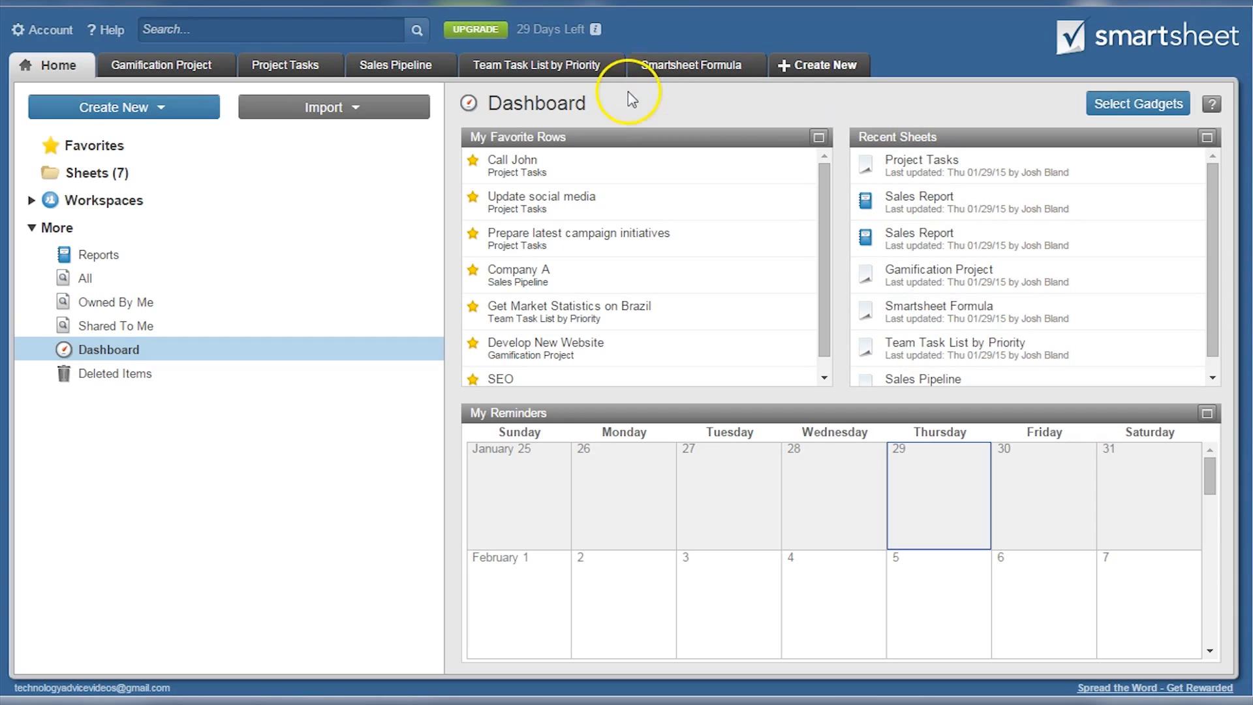
- Preview the Blank Report, Simple Sales Pipeline and Gantt Project with Hard Deadline templates, then open Gamification Project
left_click(168, 106)
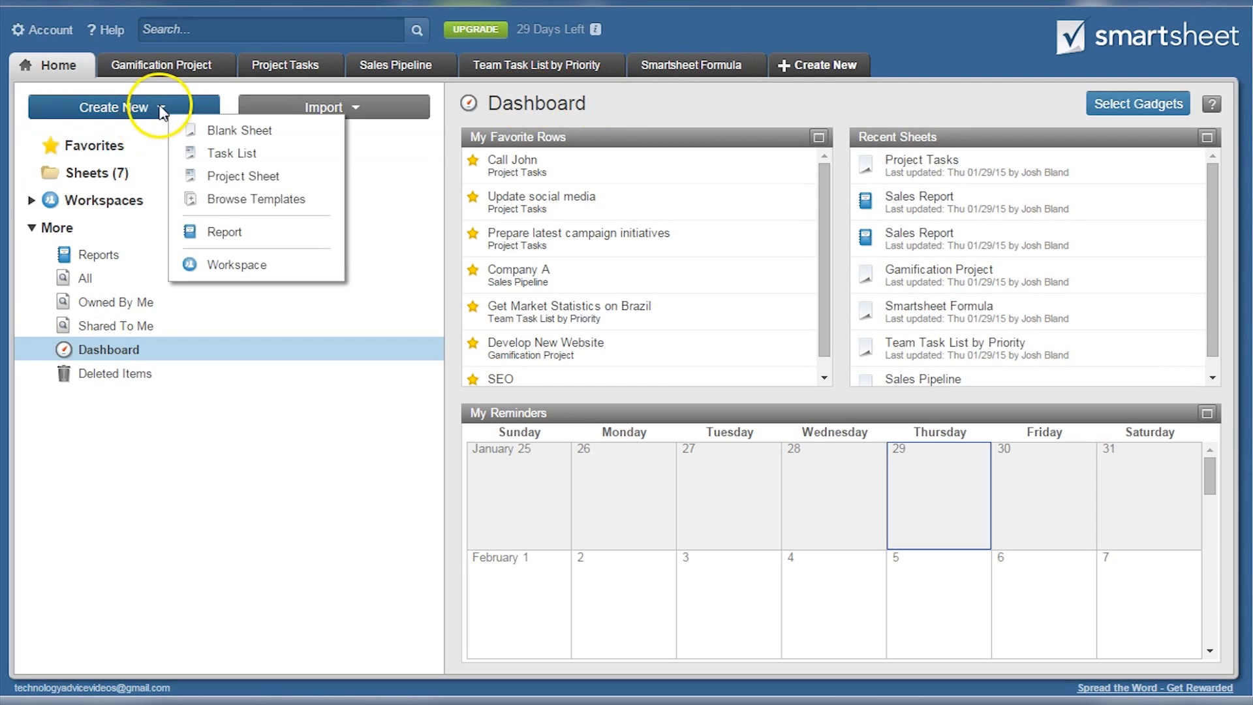
left_click(226, 199)
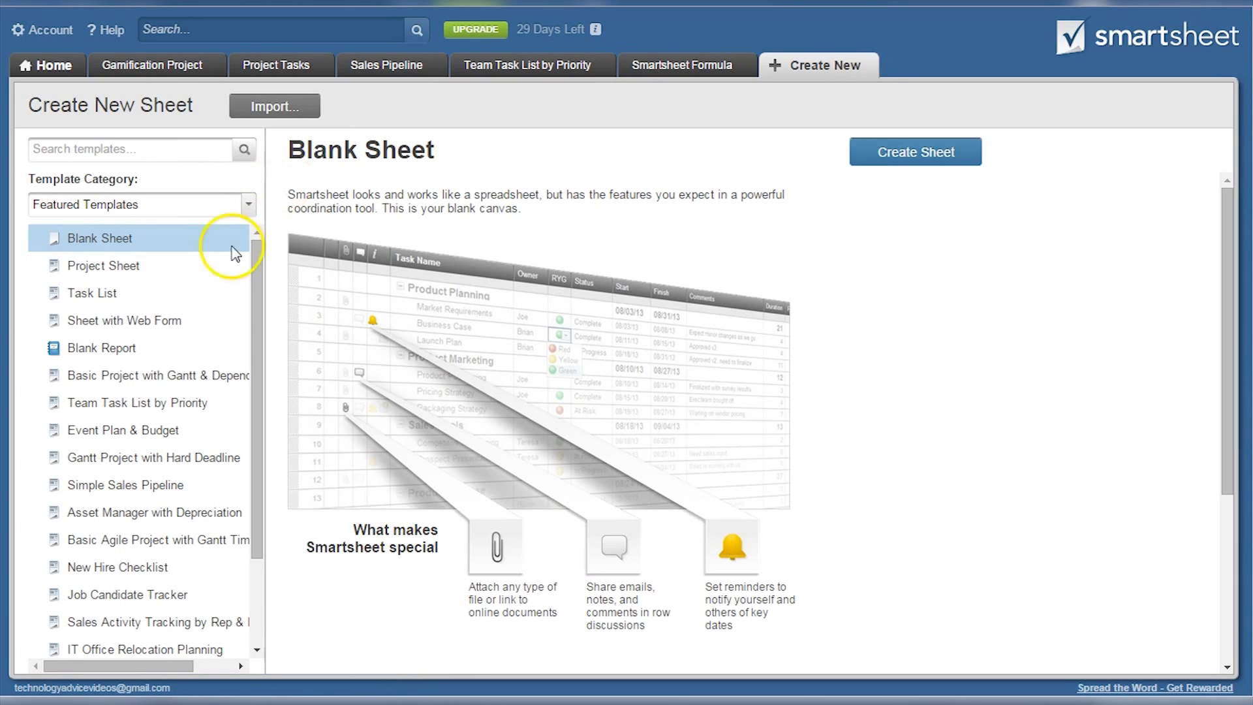
left_click(112, 356)
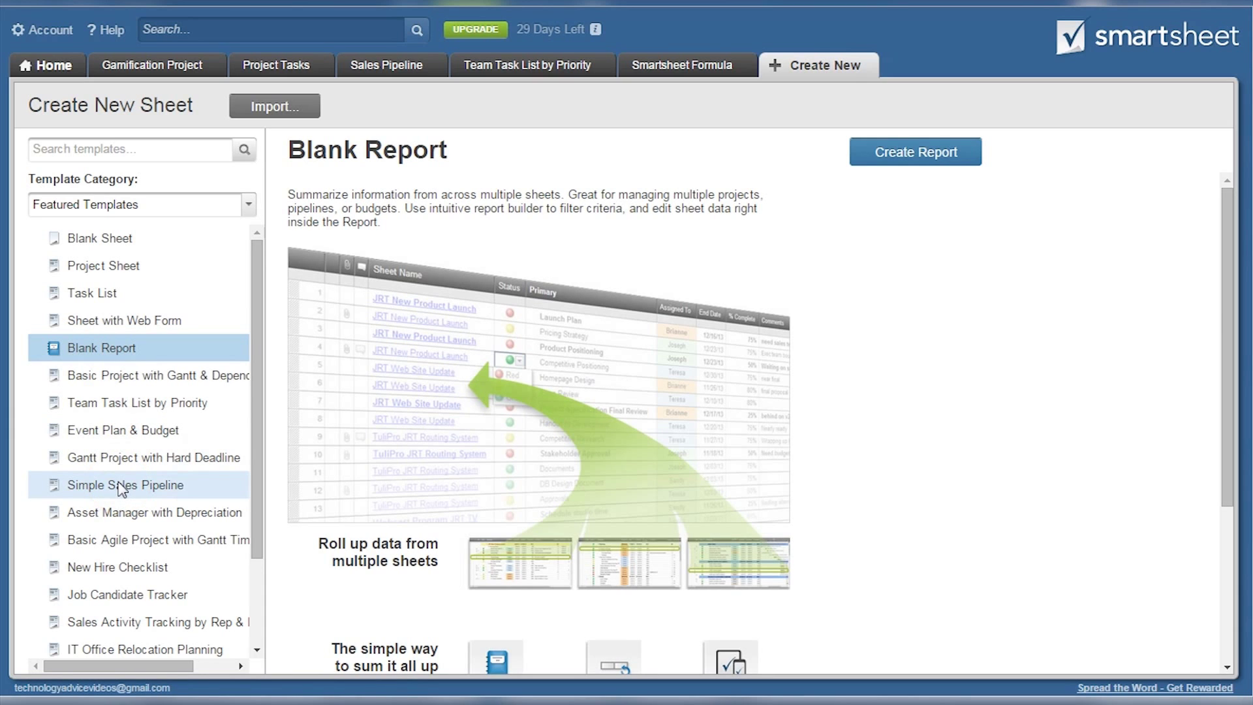
left_click(119, 483)
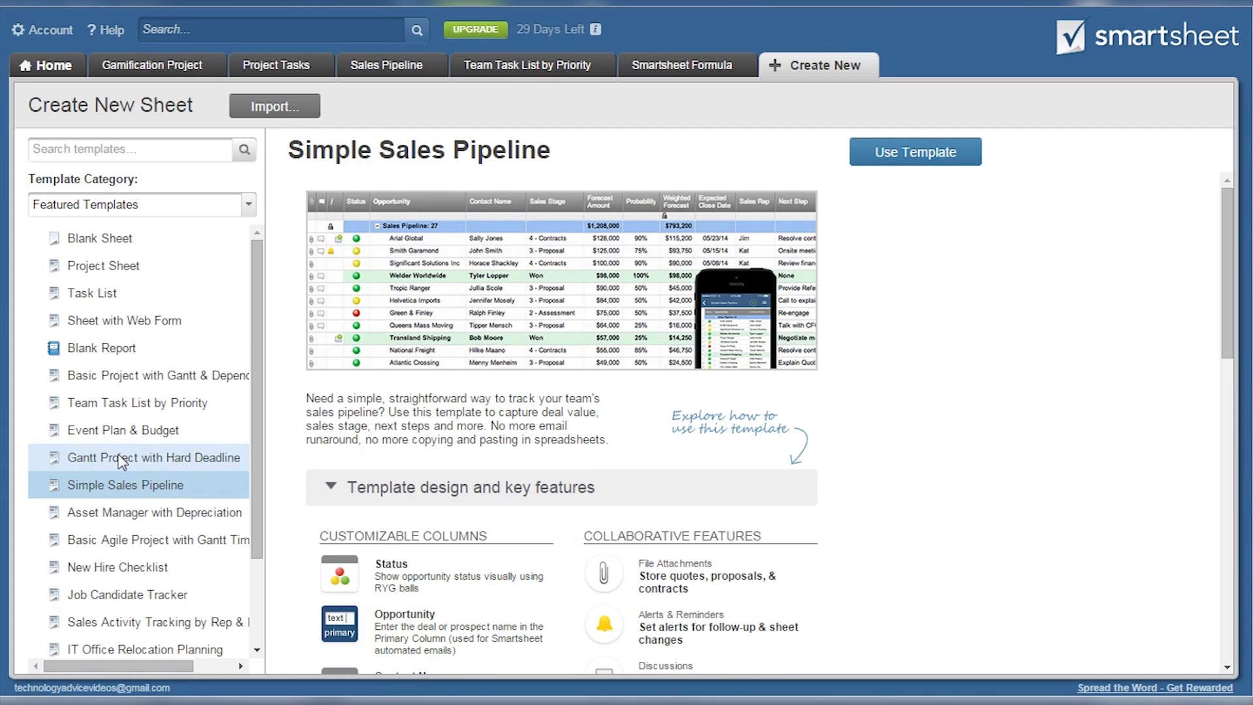
left_click(121, 462)
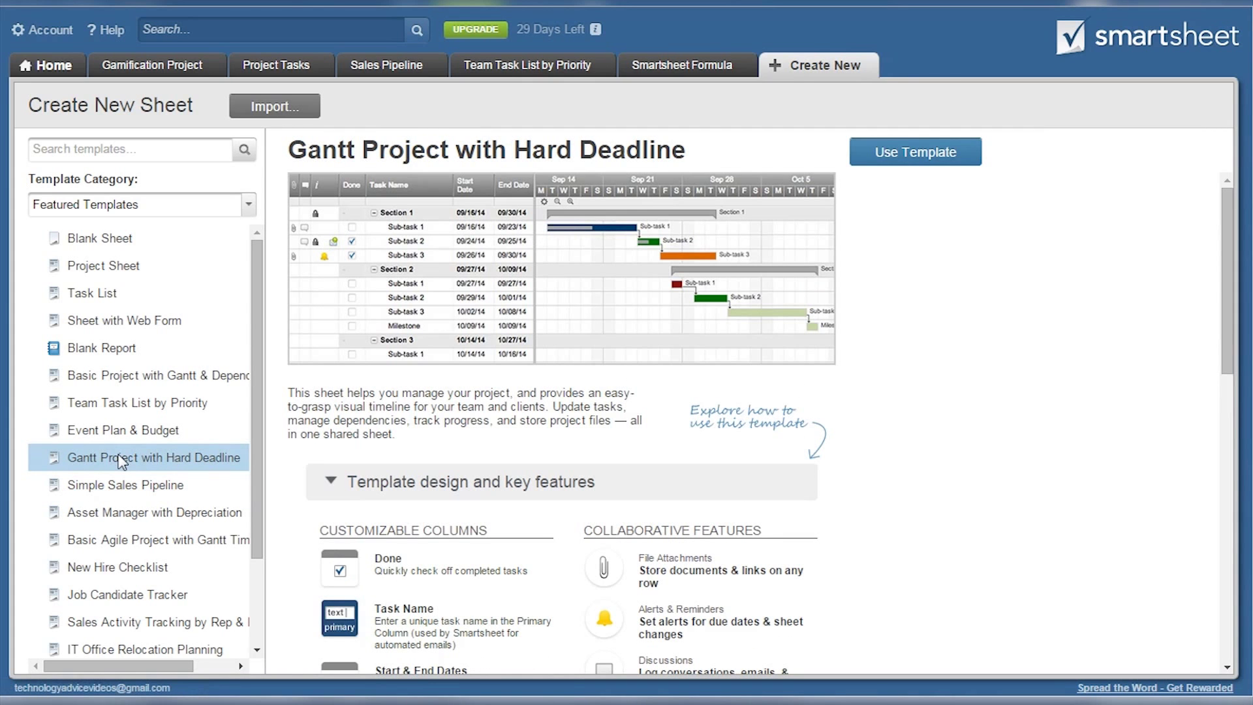
left_click(173, 65)
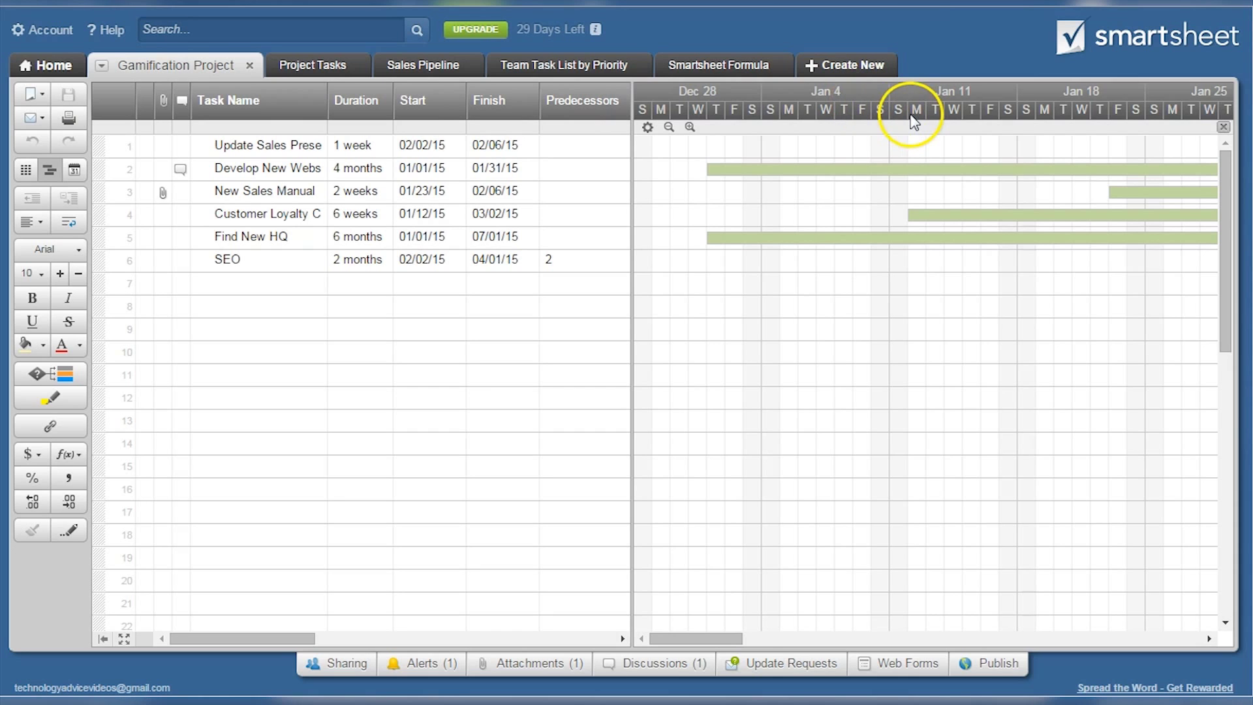
- Zoom the Gamification Project Gantt timeline out to months, then back to the week scale
left_click(669, 127)
left_click(669, 127)
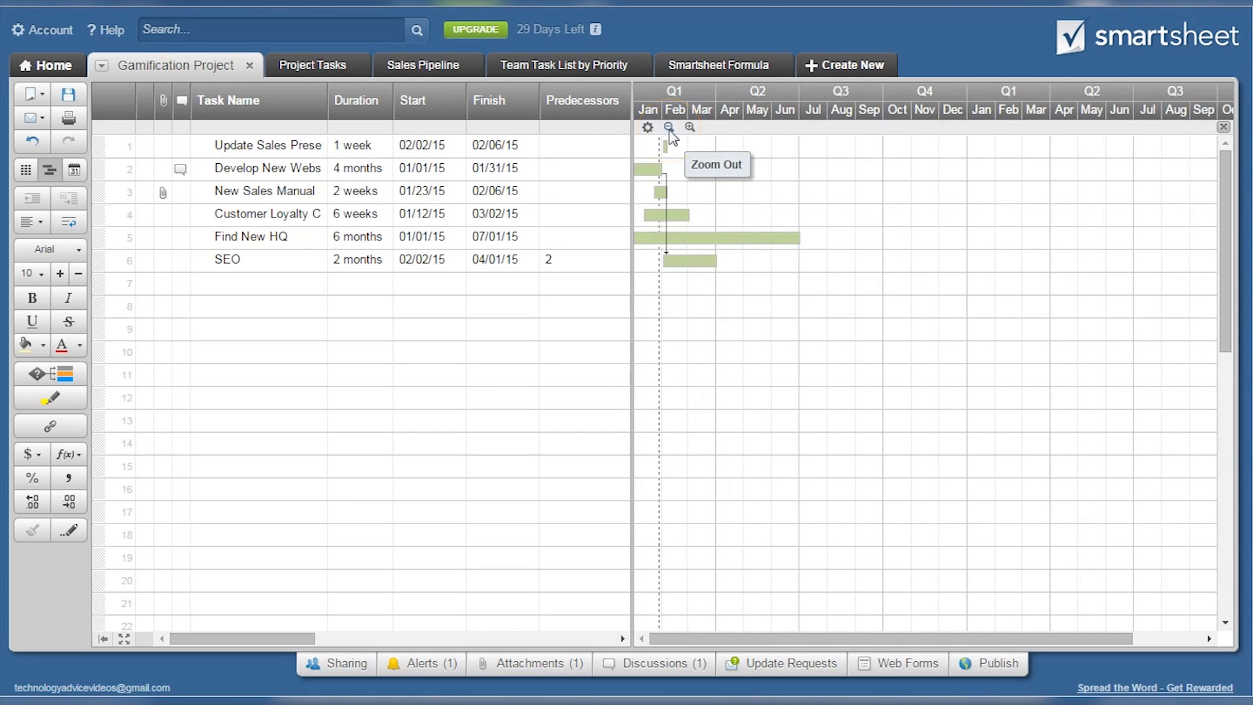
left_click(690, 127)
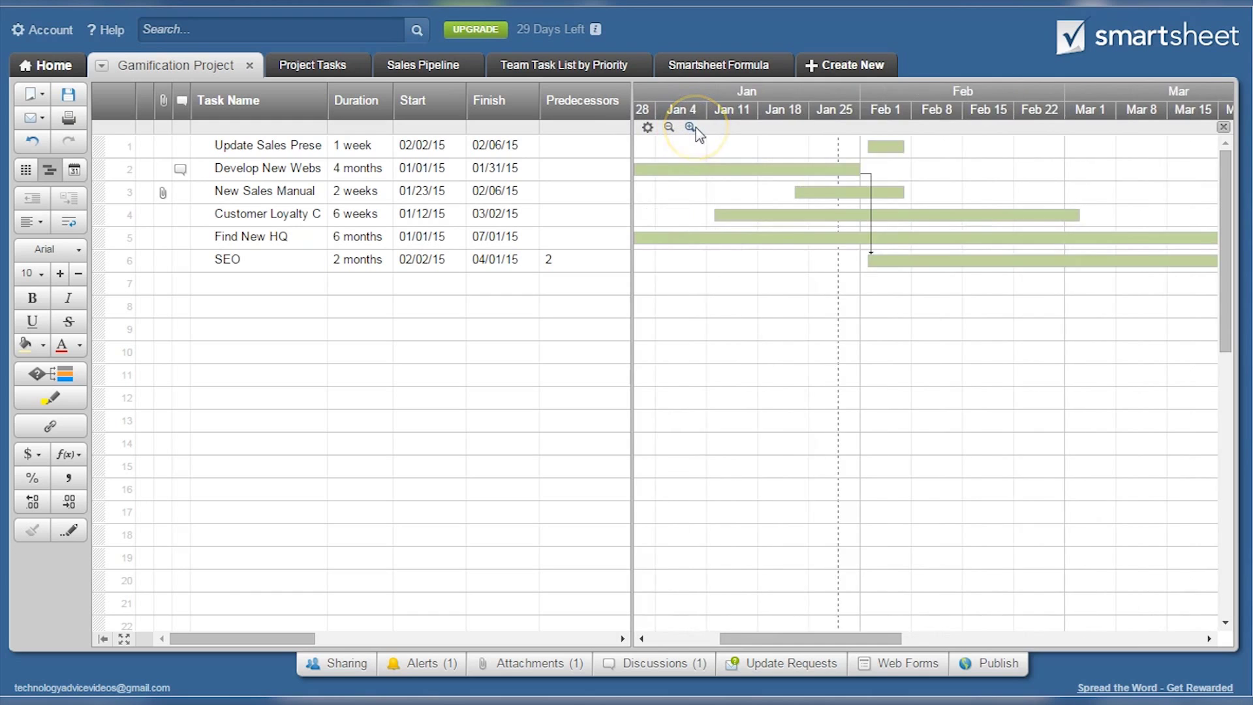
left_click(668, 128)
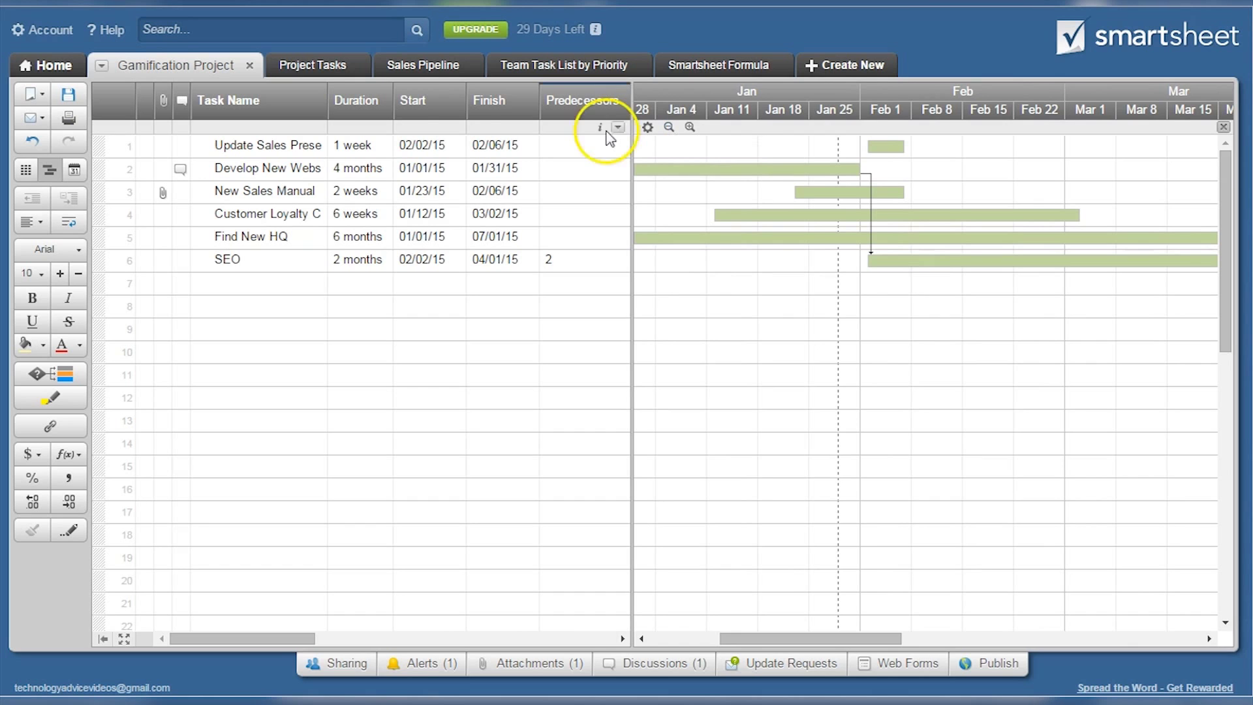
left_click(305, 65)
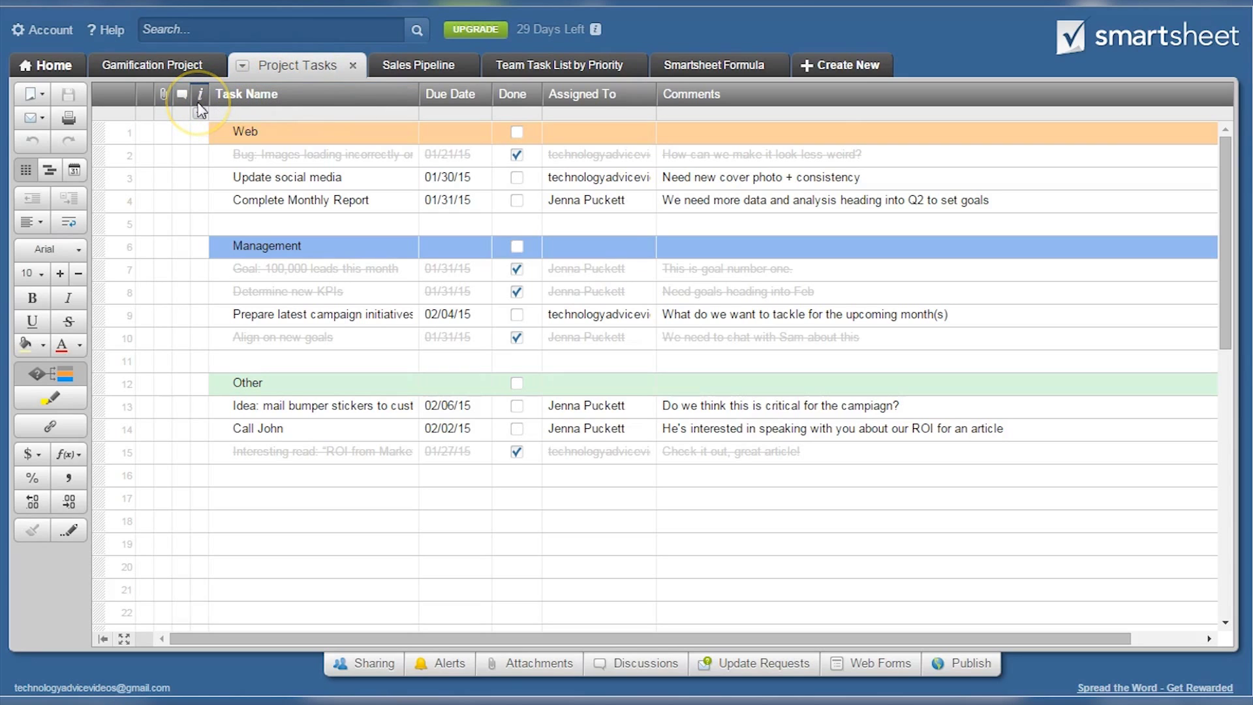
- Check the Project Tasks sheet's Sharing, Alerts, Attachments, Discussions and Update Requests panels, cancelling the request
mouse_move(200, 109)
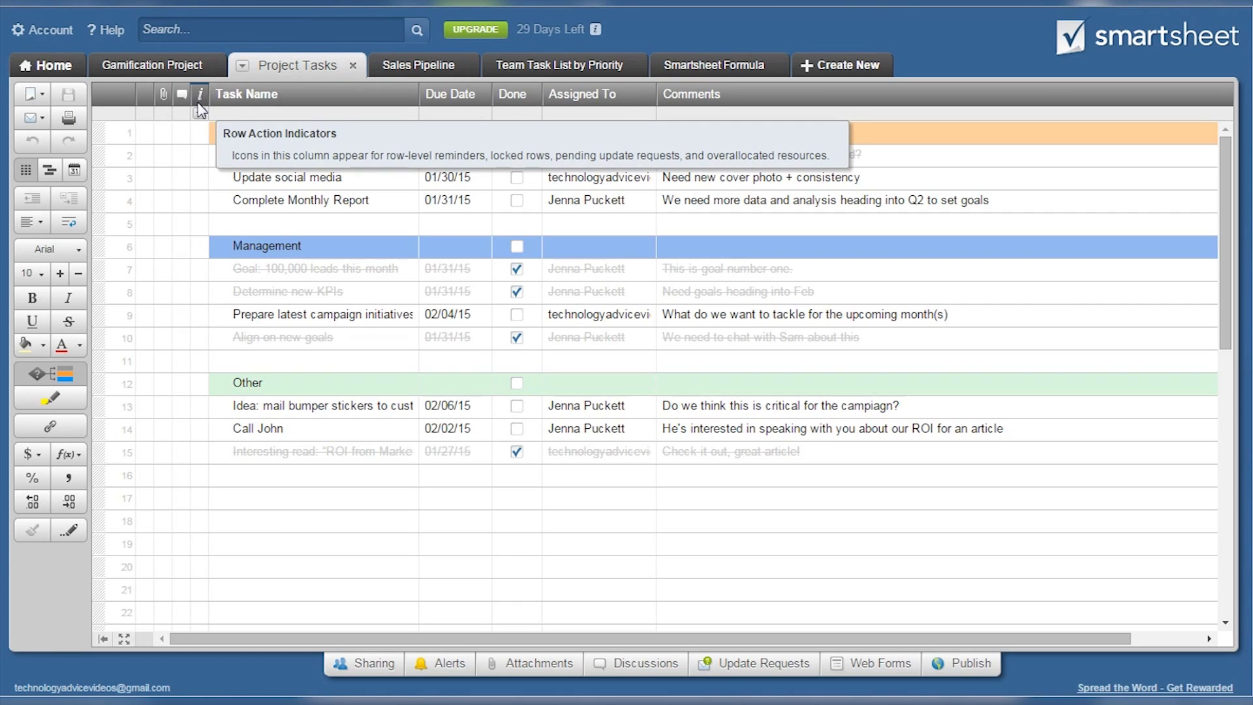
left_click(381, 663)
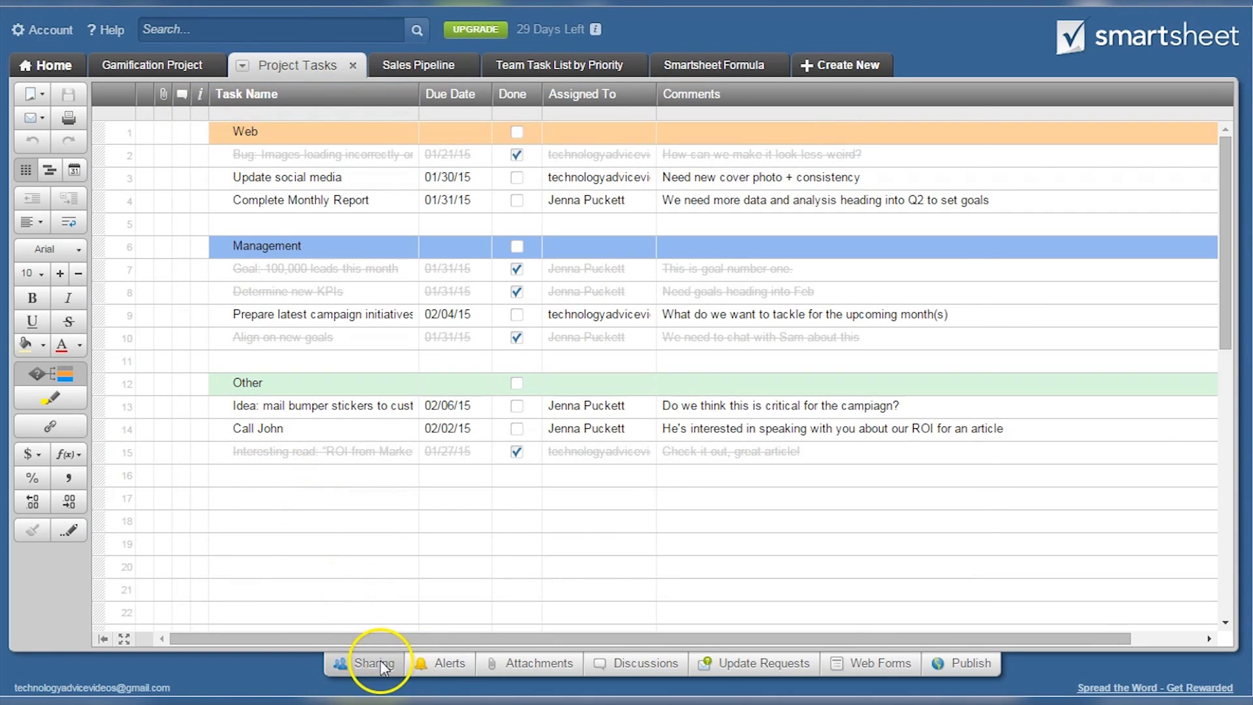
left_click(444, 664)
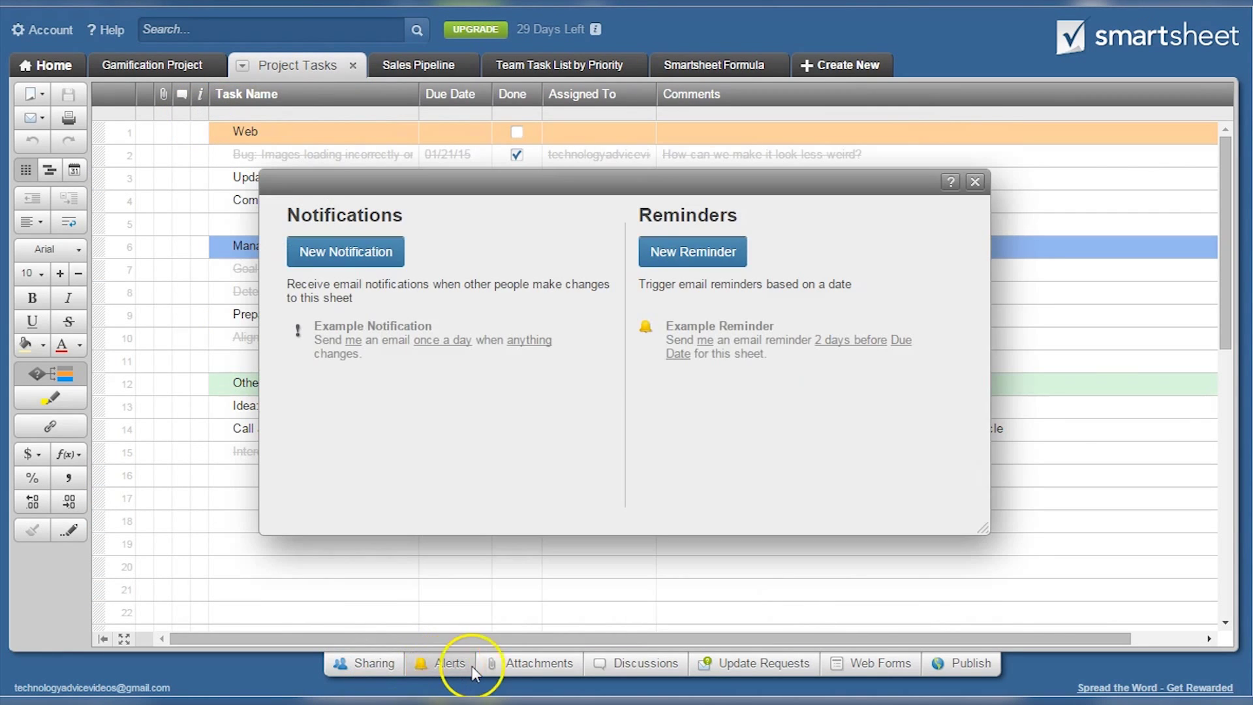
left_click(519, 668)
left_click(641, 661)
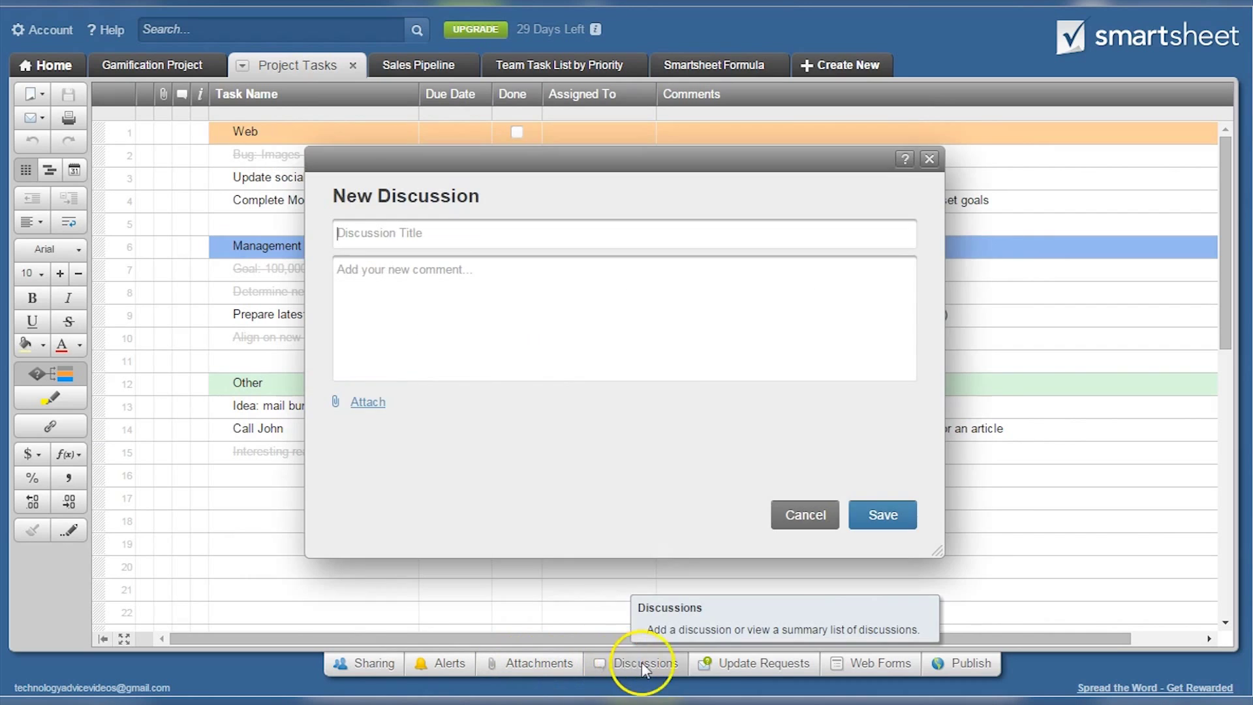
left_click(752, 662)
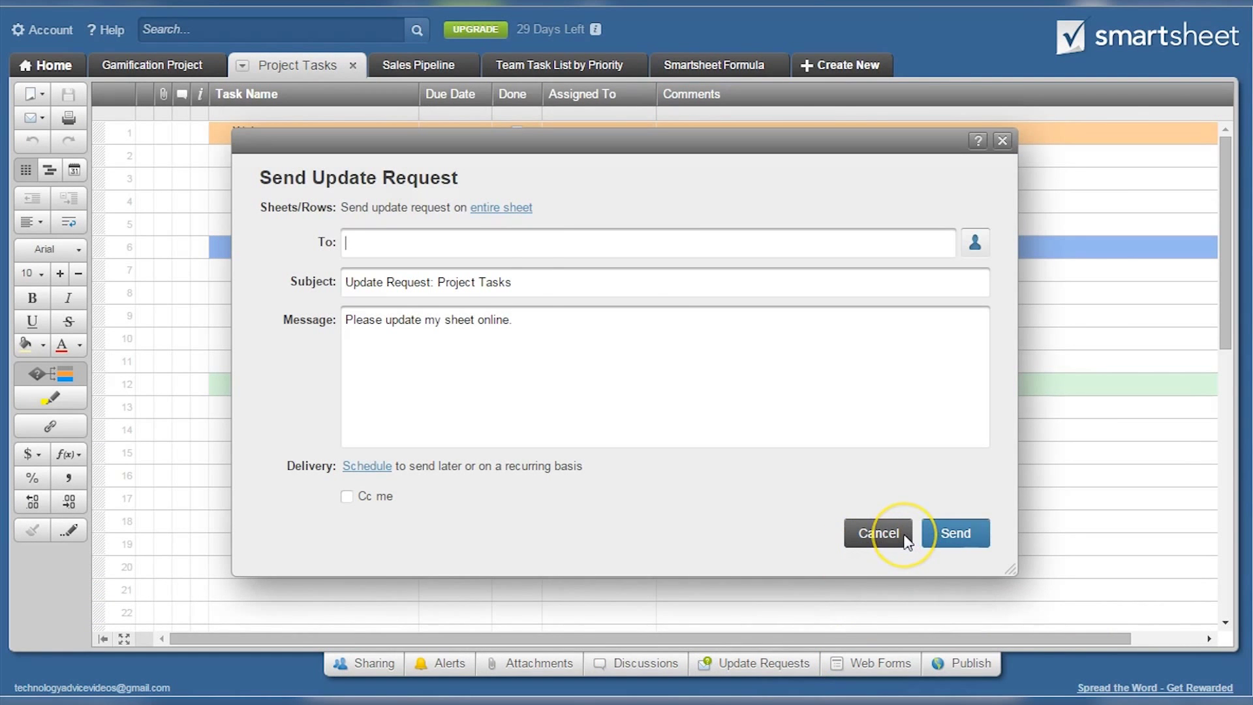
left_click(906, 537)
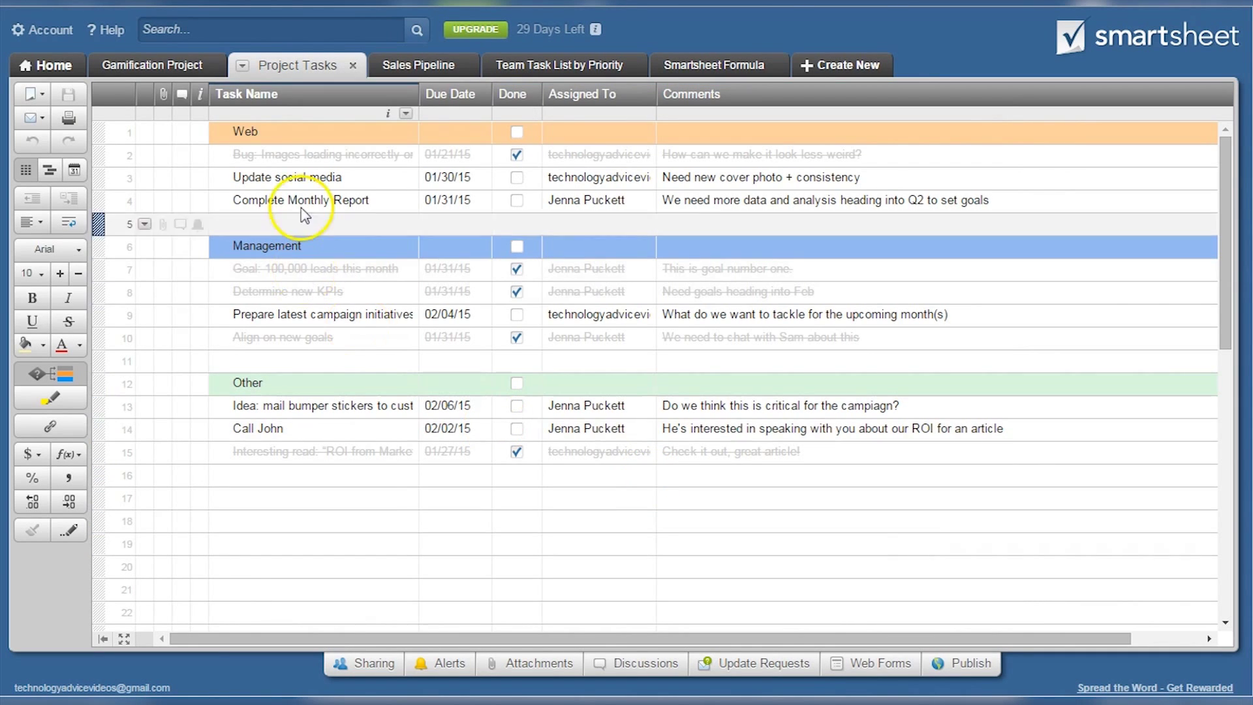
- Hide the row-indicator and comment icon columns, then show the Web row's action menu
left_click(199, 112)
left_click(225, 123)
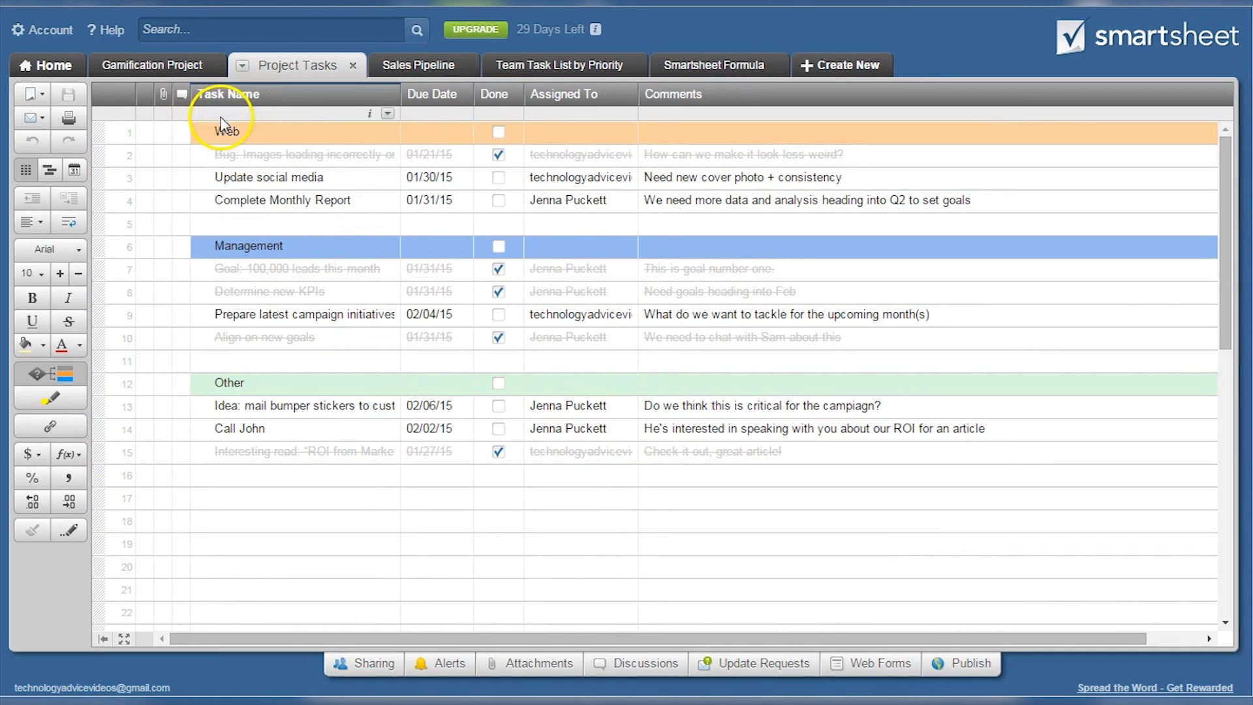
left_click(181, 111)
left_click(198, 125)
left_click(145, 133)
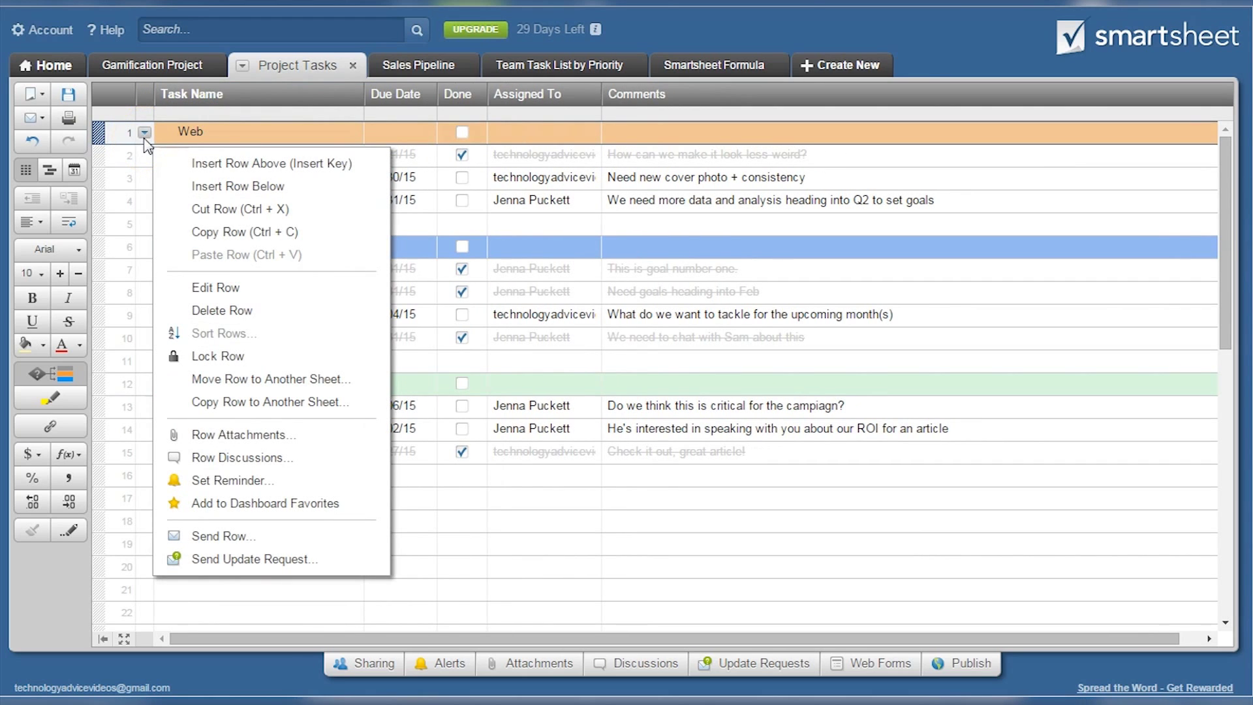
- Look over the Sales Pipeline, Team Task List by Priority and Smartsheet Formula sheets
left_click(412, 68)
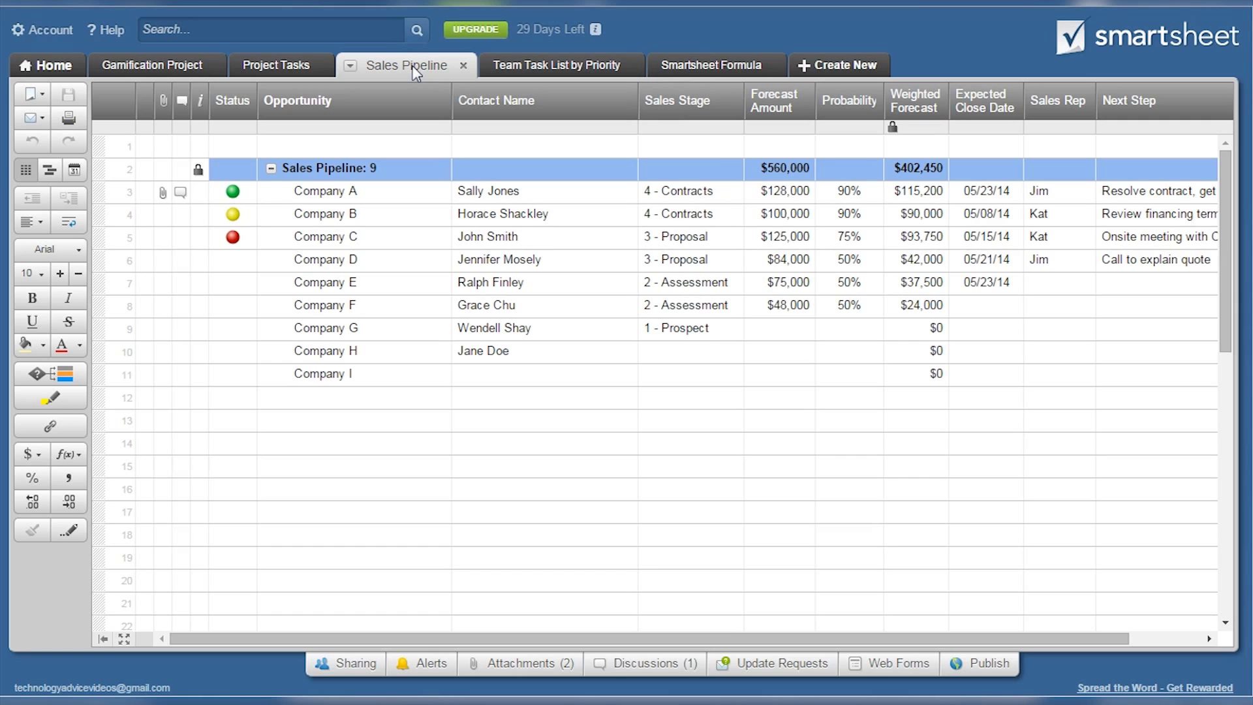
left_click(499, 68)
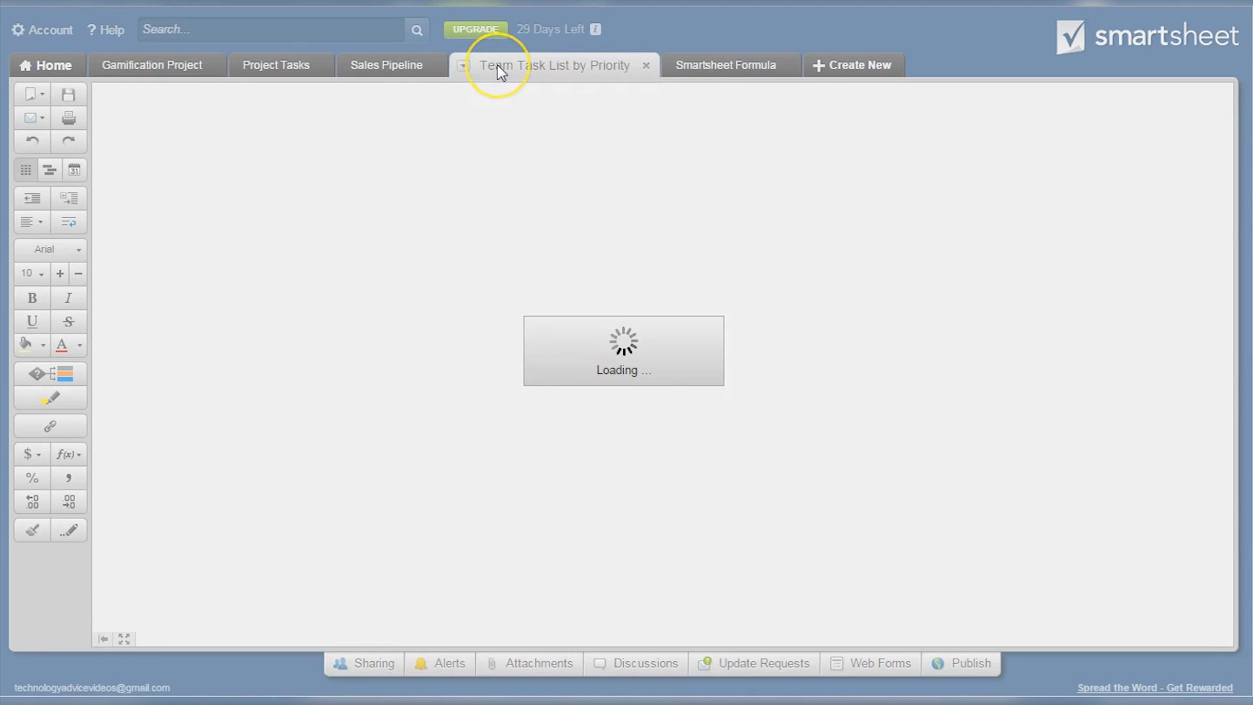
left_click(716, 64)
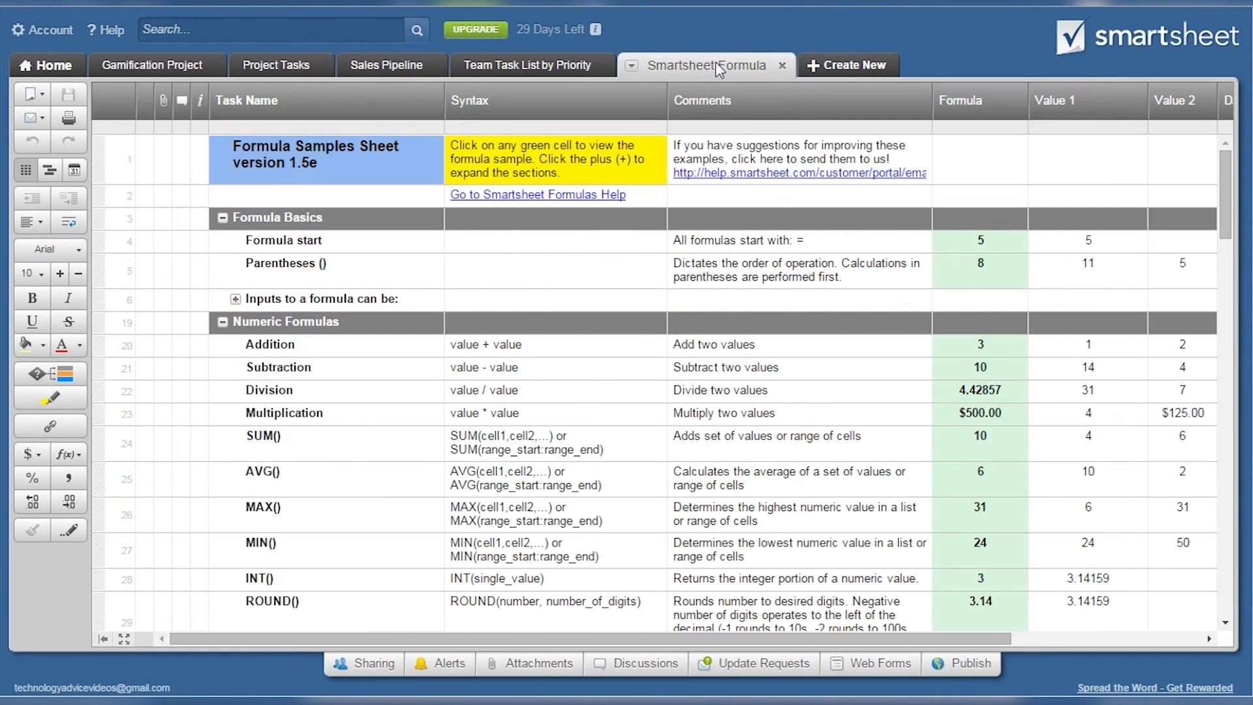
scroll(712, 208, "down", 5)
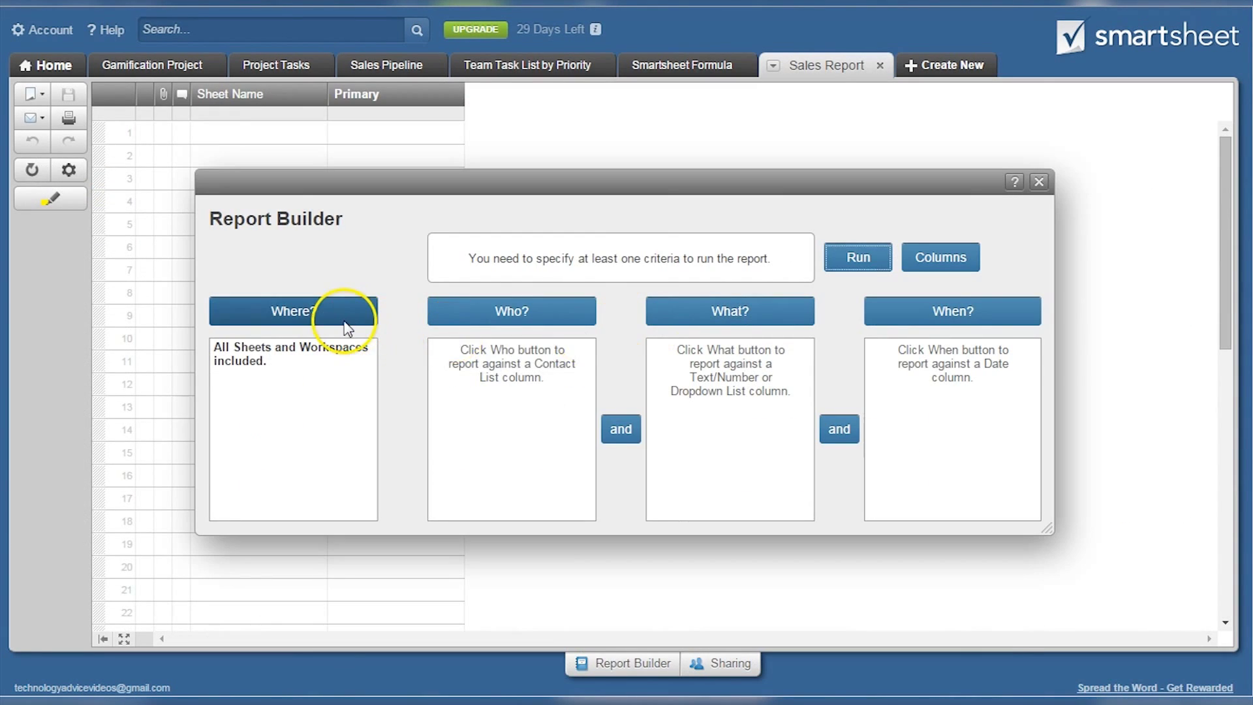
- Add a Who? criterion on the Assigned To column matching the selected assignee
left_click(495, 323)
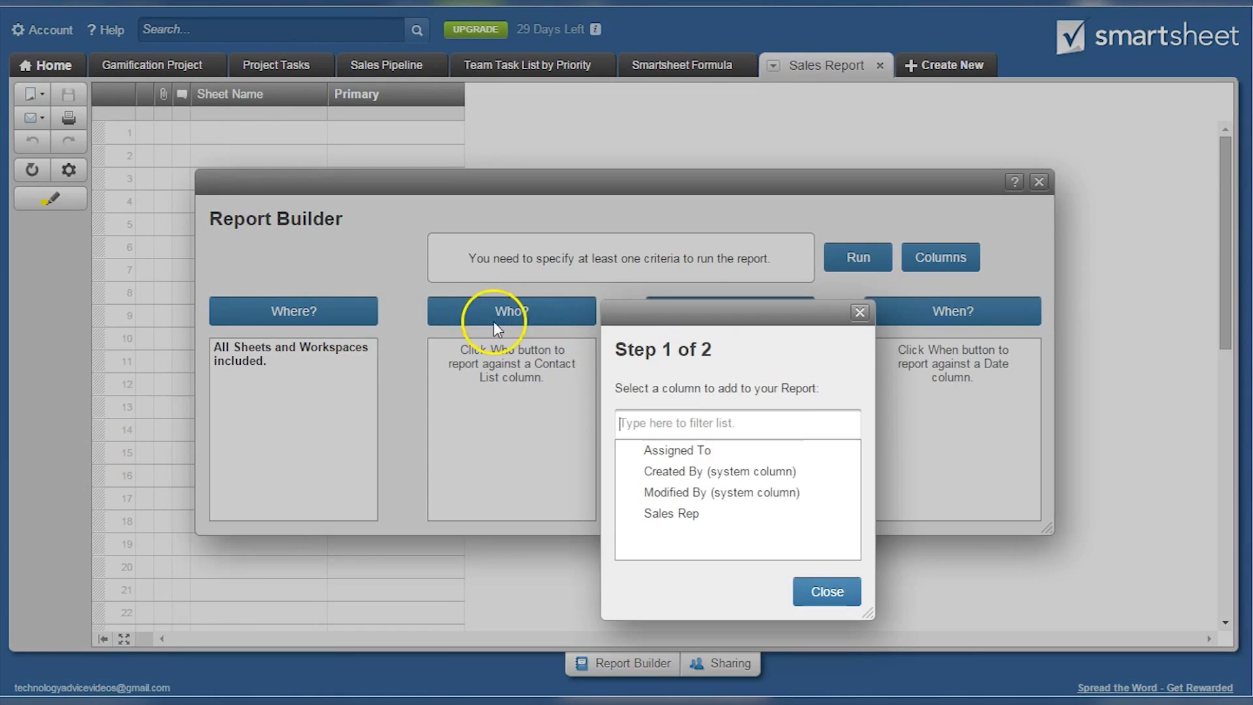
left_click(636, 451)
left_click(664, 550)
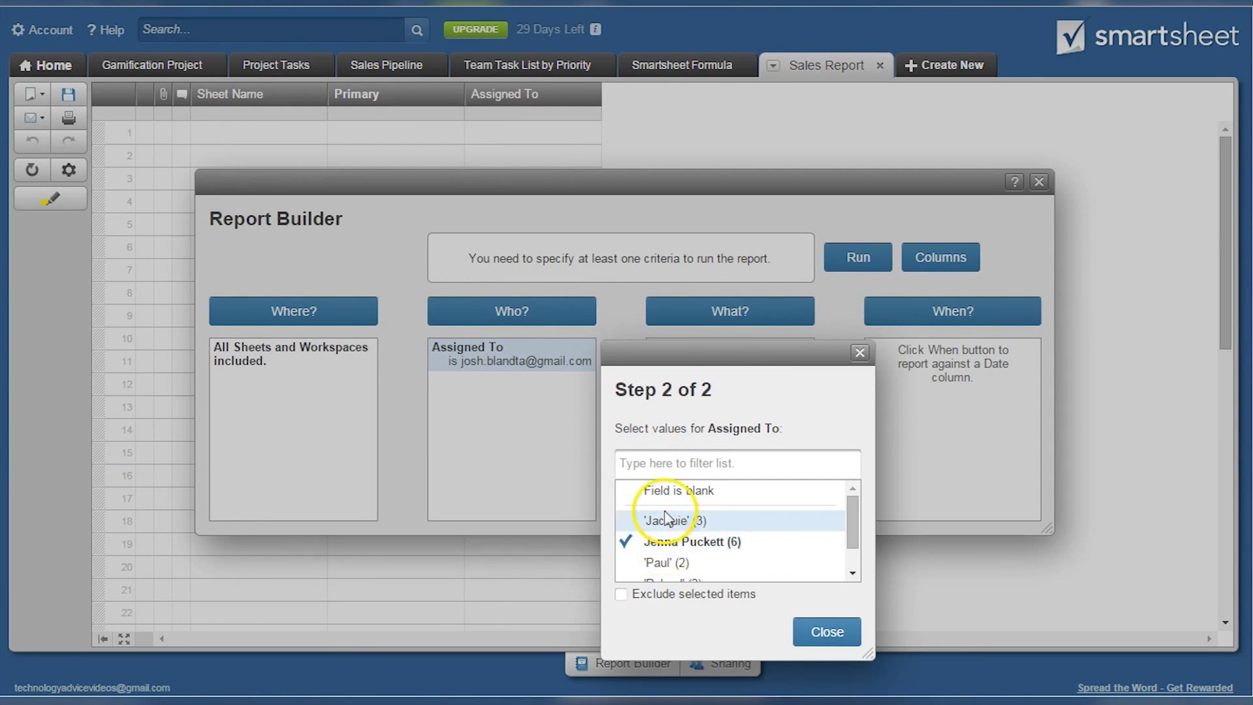
left_click(824, 629)
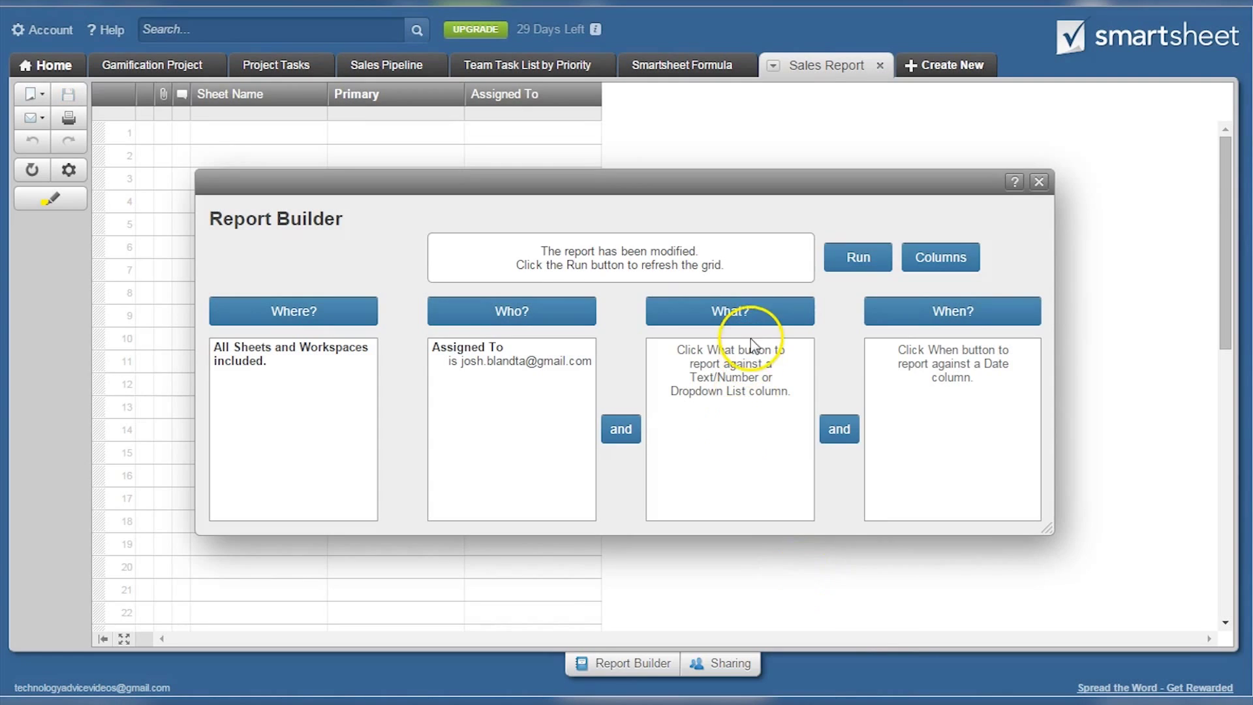
- Add a What? criterion requiring the Comments column to contain 'Goal'
left_click(750, 316)
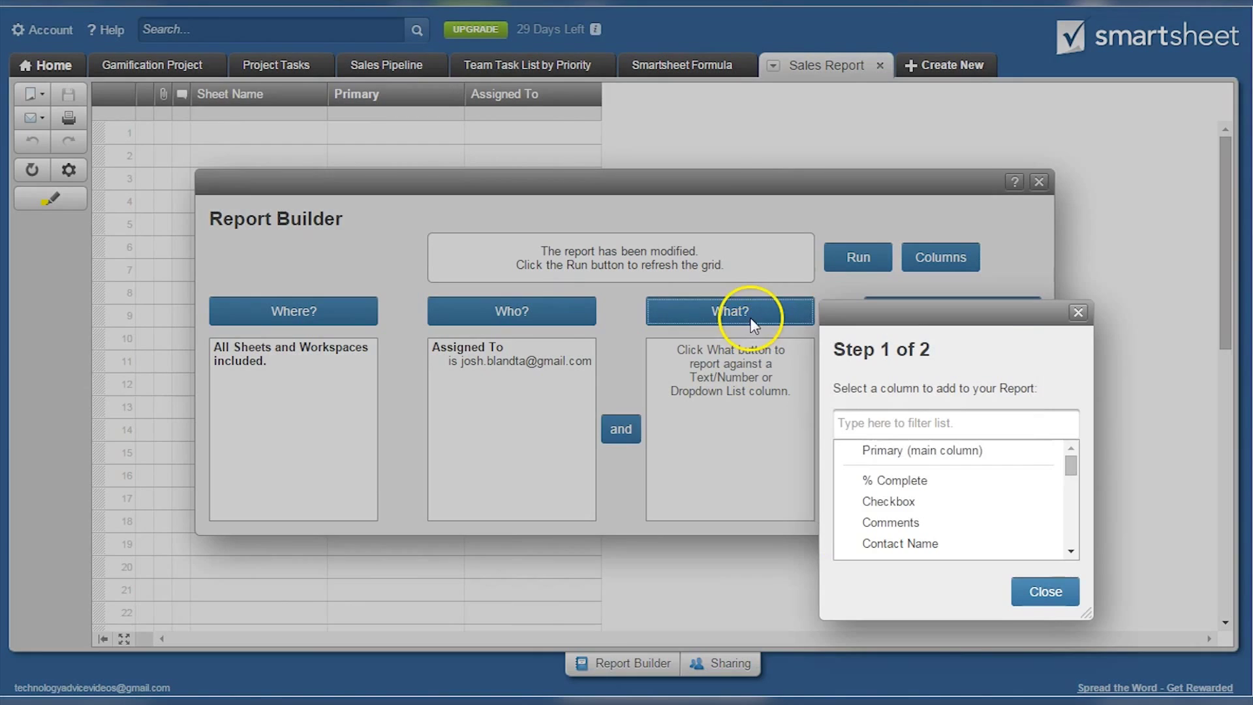
left_click(889, 520)
left_click(508, 464)
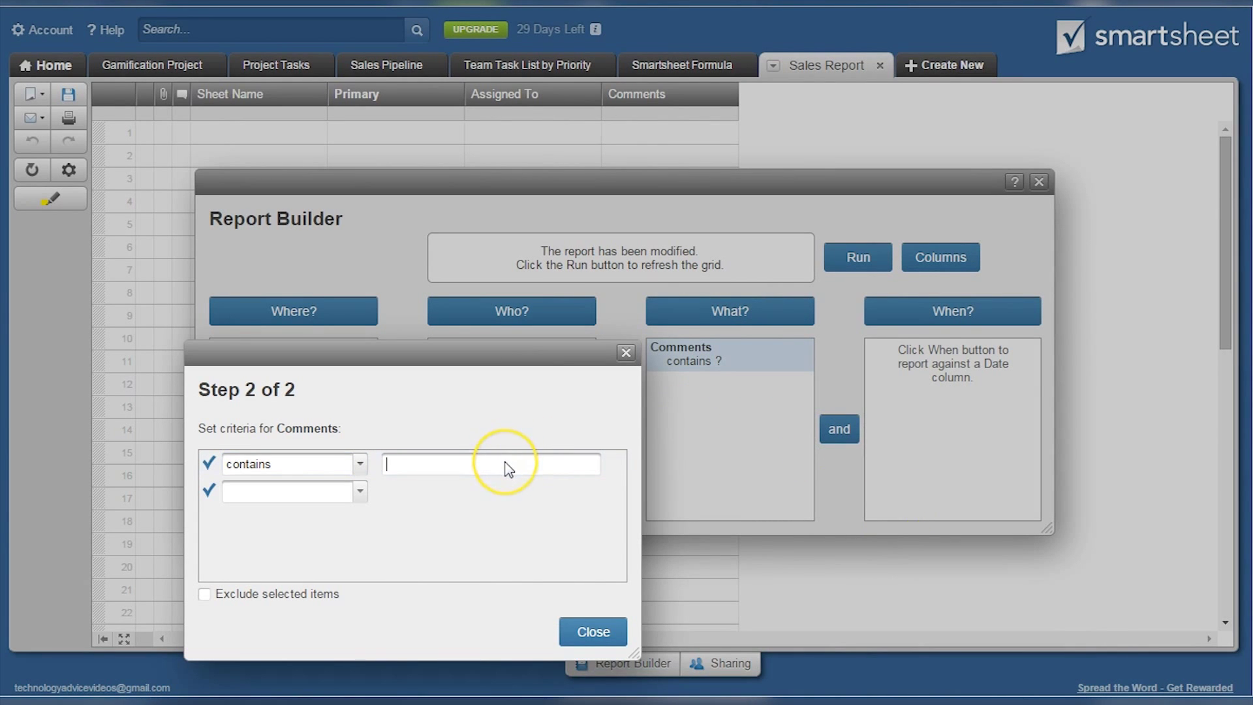
type("Goal")
key("Tab")
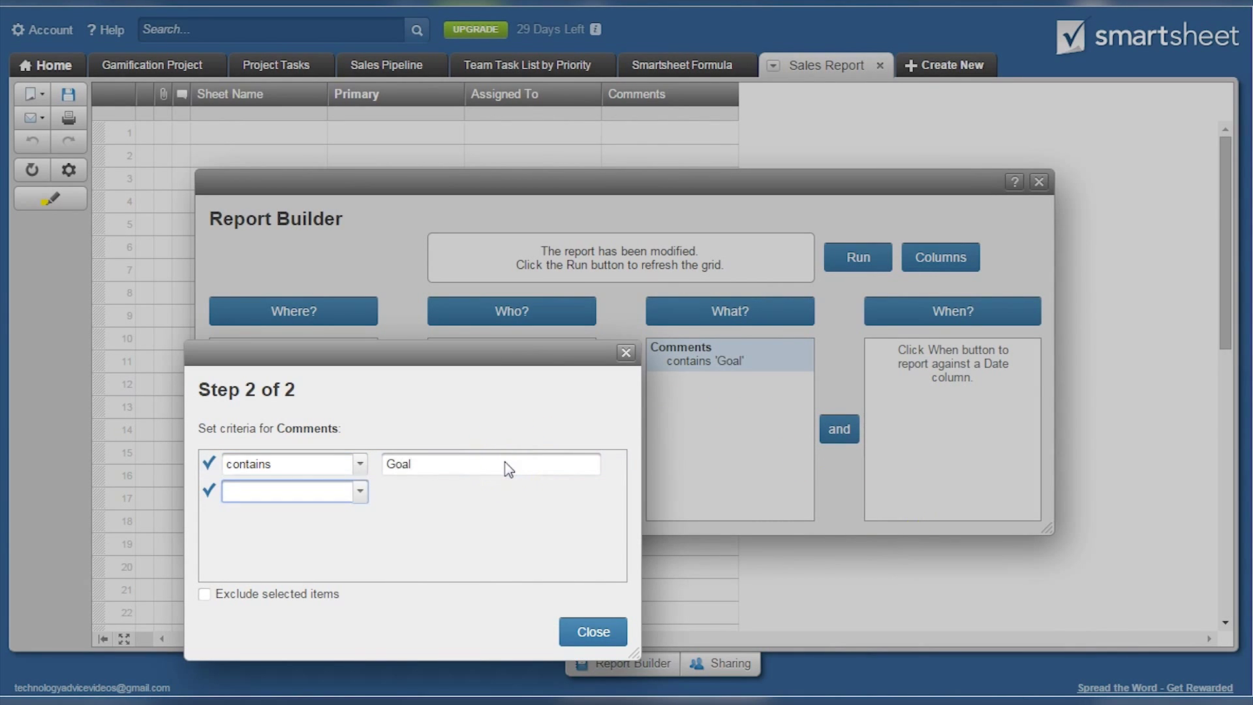
- Run the Sales Report to list the three matching Project Tasks rows
left_click(858, 258)
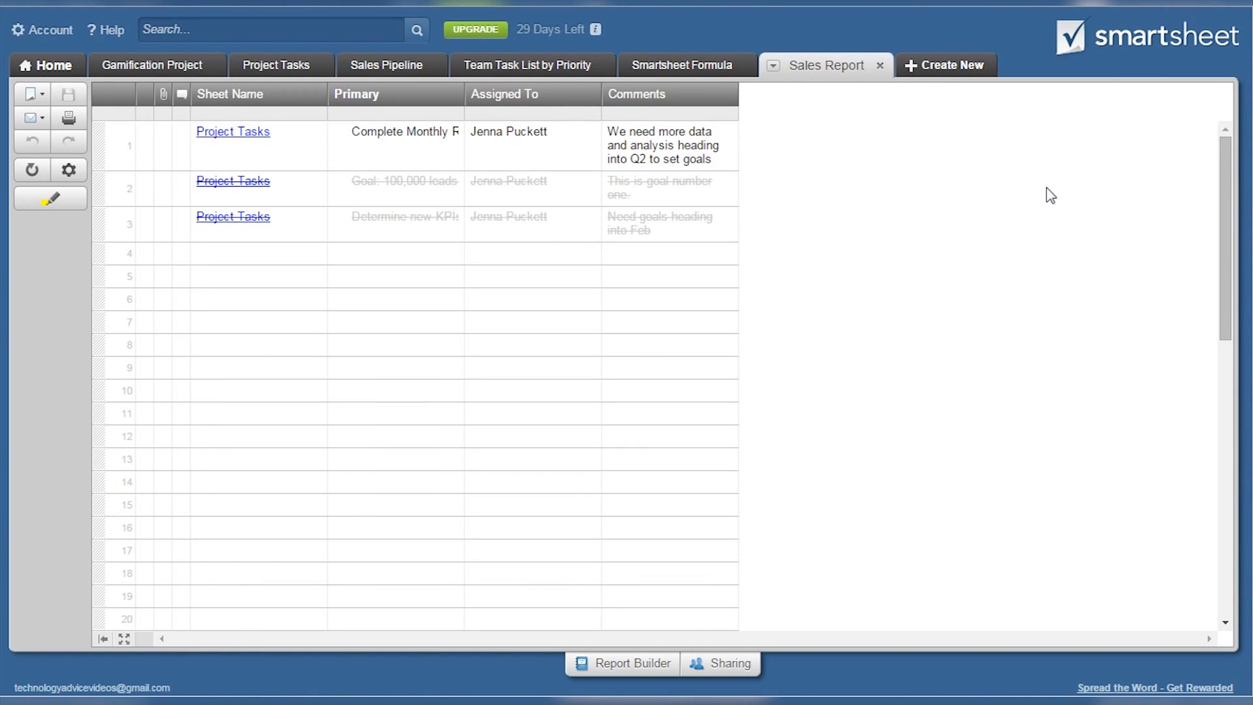